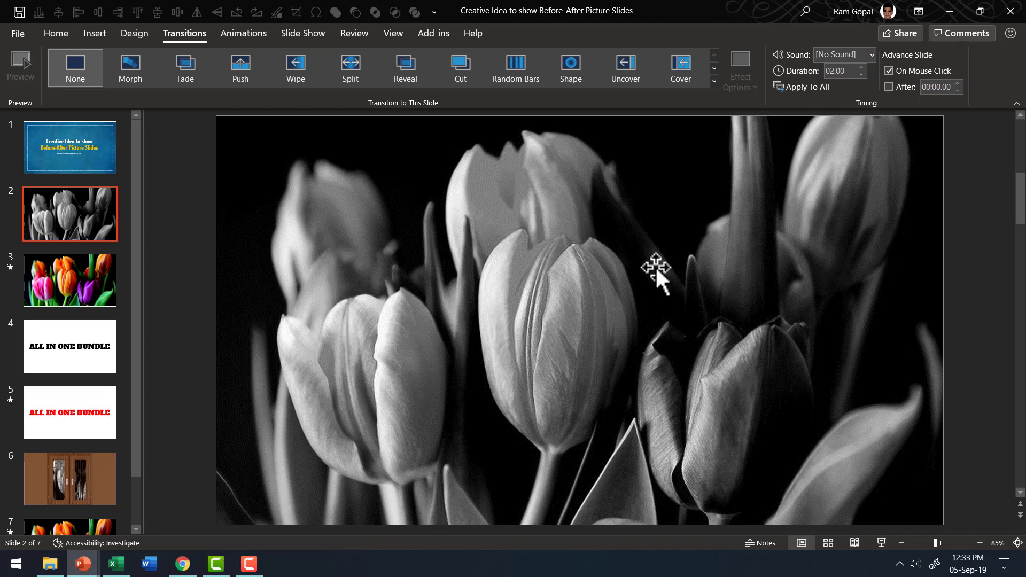
Review the grayscale tulip picture's crop aspect-ratio choices without changing it
left_click(585, 244)
left_click(527, 33)
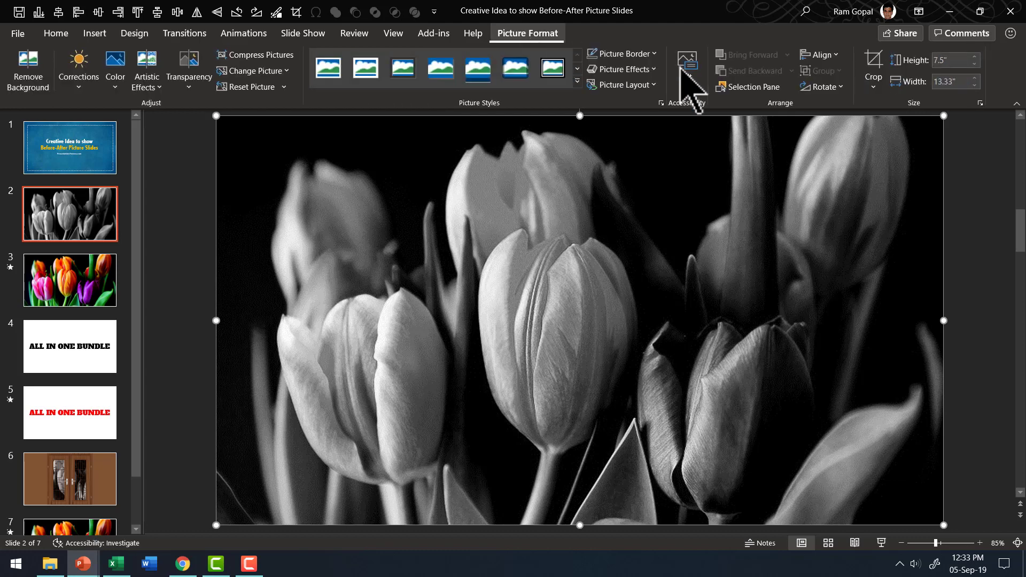
left_click(877, 85)
mouse_move(907, 145)
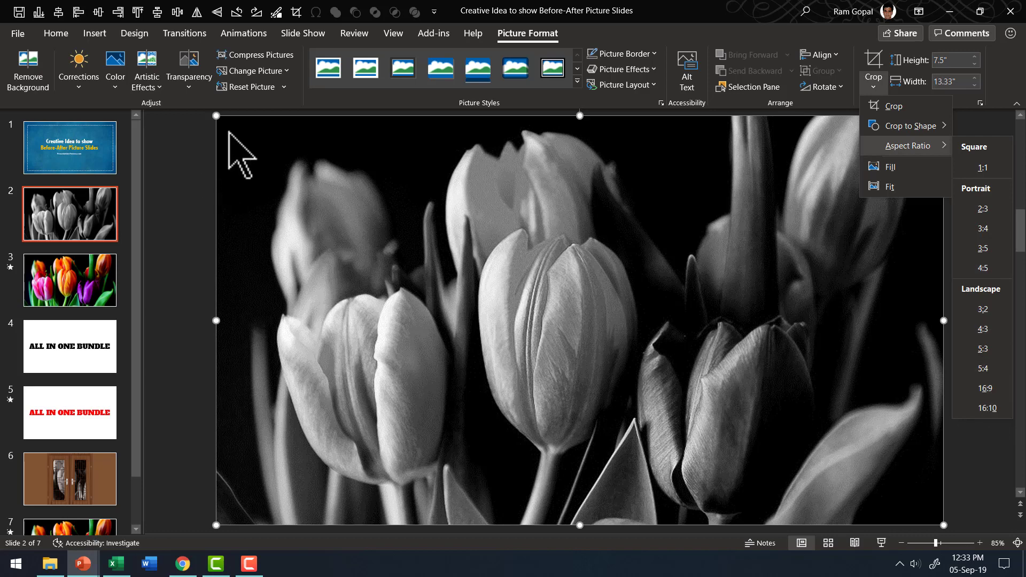
left_click(990, 332)
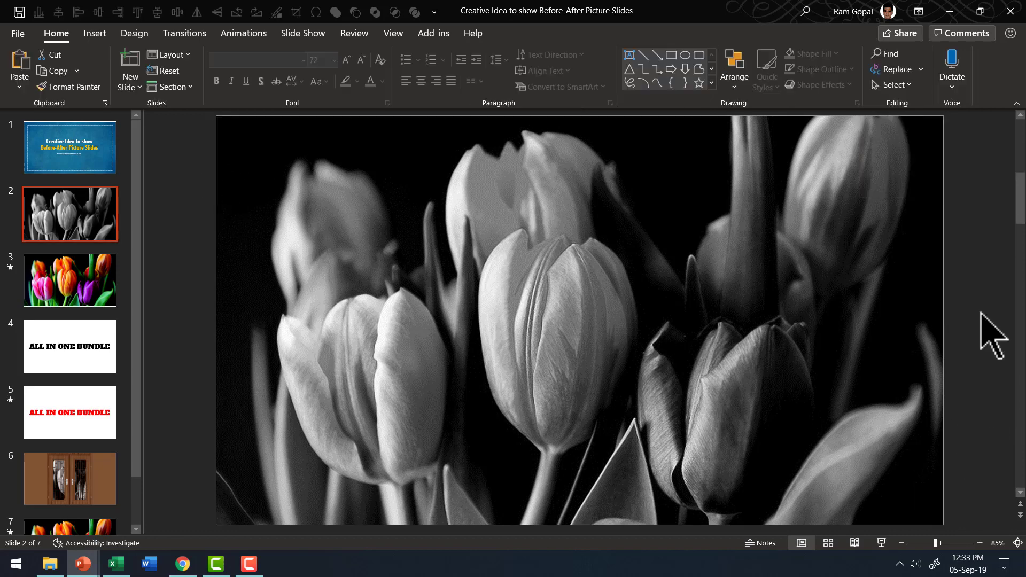
Give the colour tulip slide the Ripple transition
left_click(84, 288)
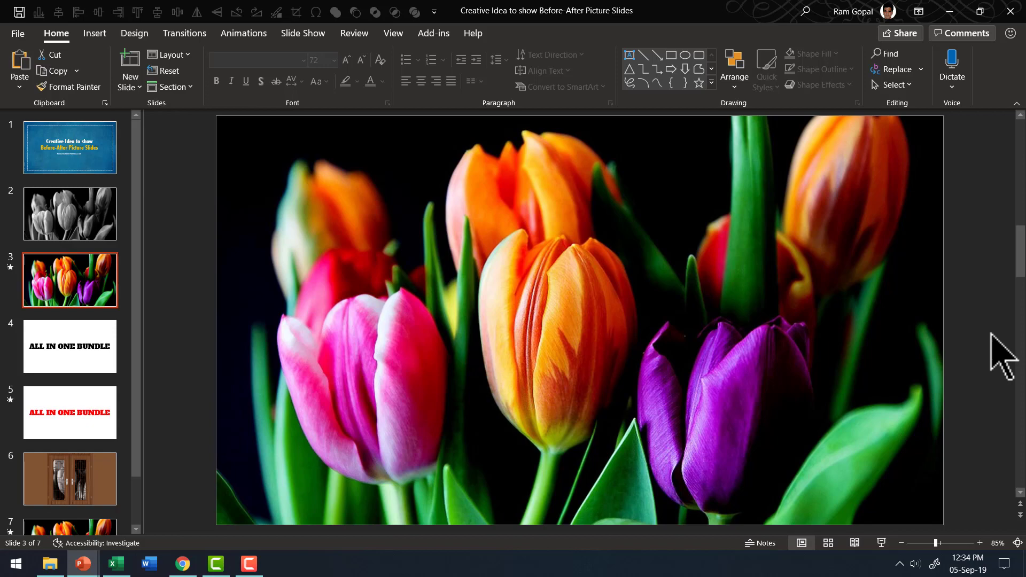
left_click(185, 33)
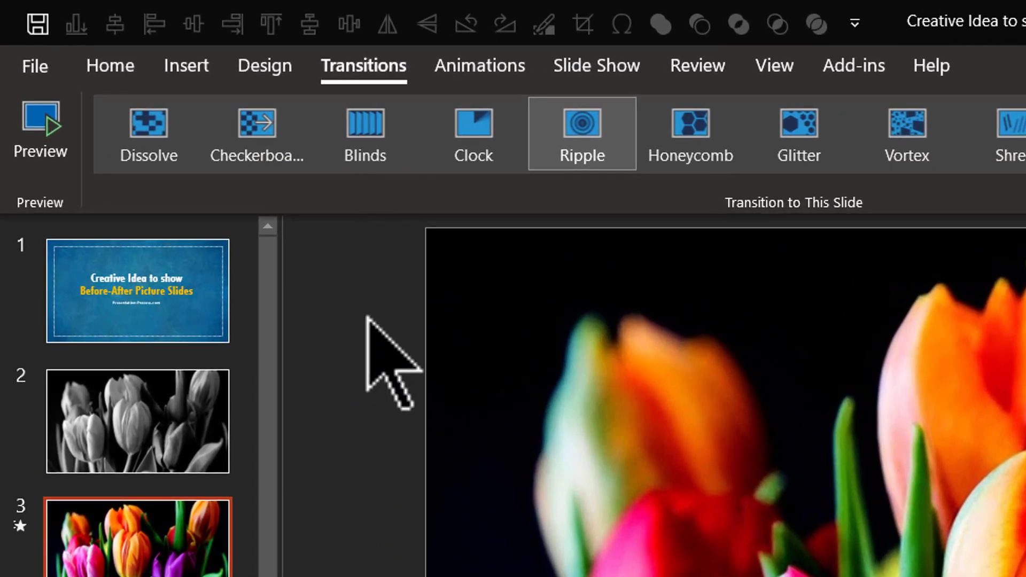
left_click(618, 149)
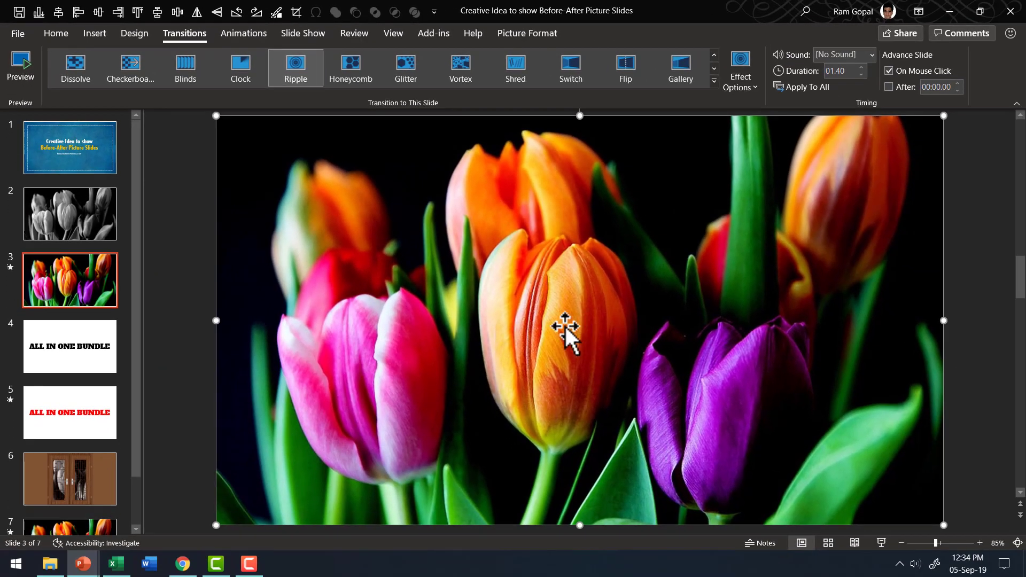
key("Page_Up")
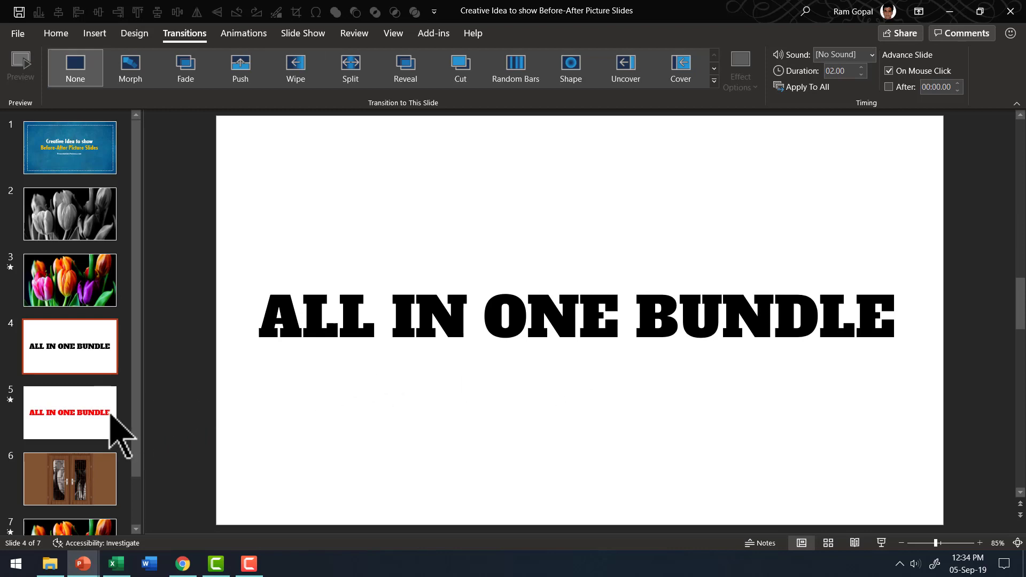
Check the red ALL IN ONE BUNDLE and wooden door slides' transitions
left_click(94, 419)
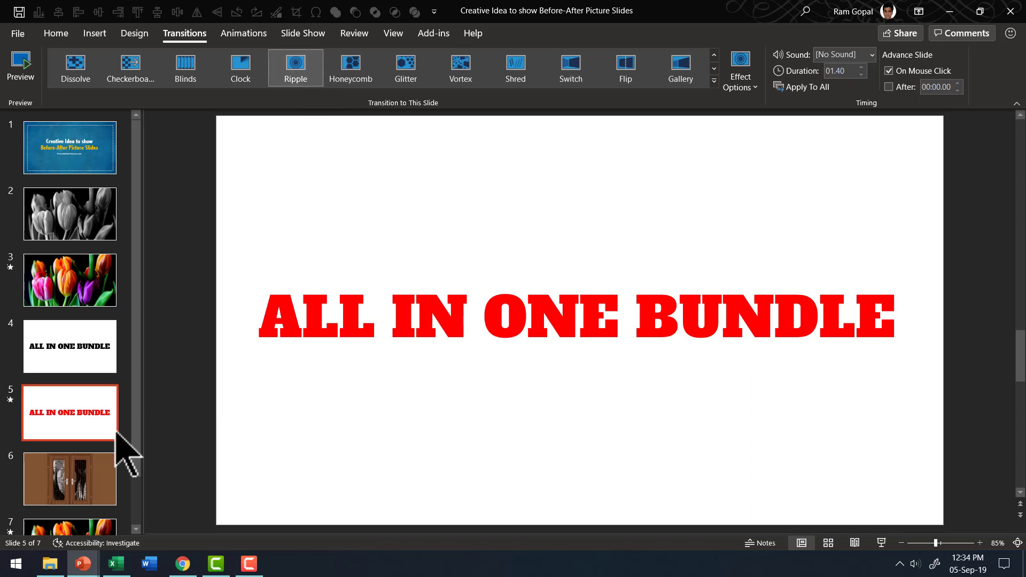
left_click(93, 490)
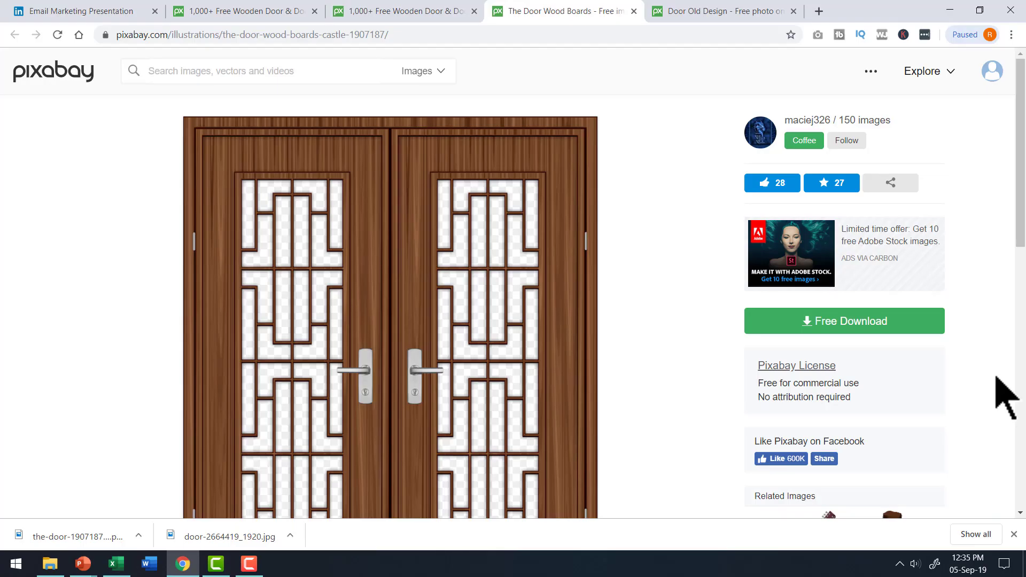
mouse_move(390, 317)
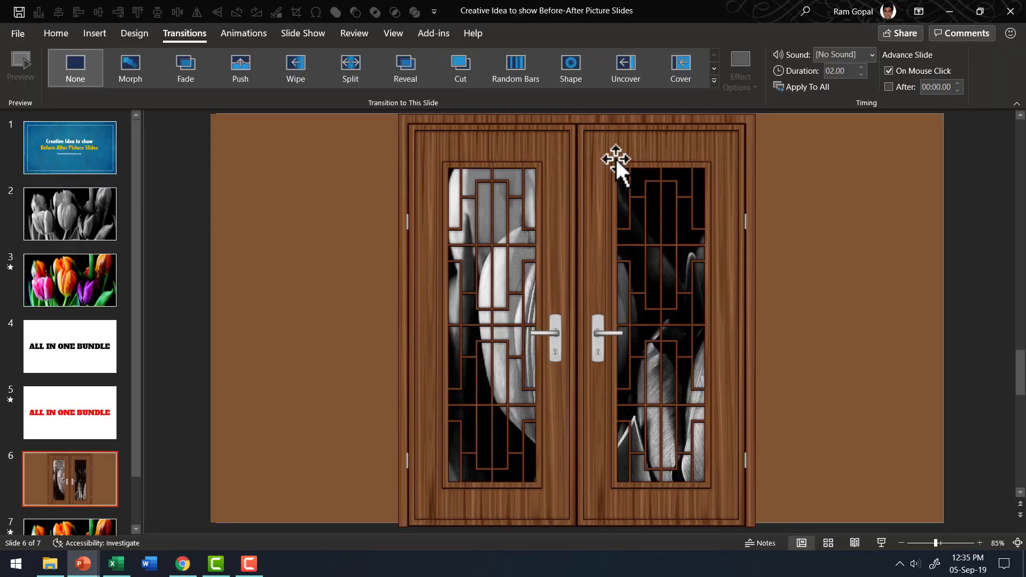
Select the wooden door and both brown panels, then drop the selection
left_click(618, 150)
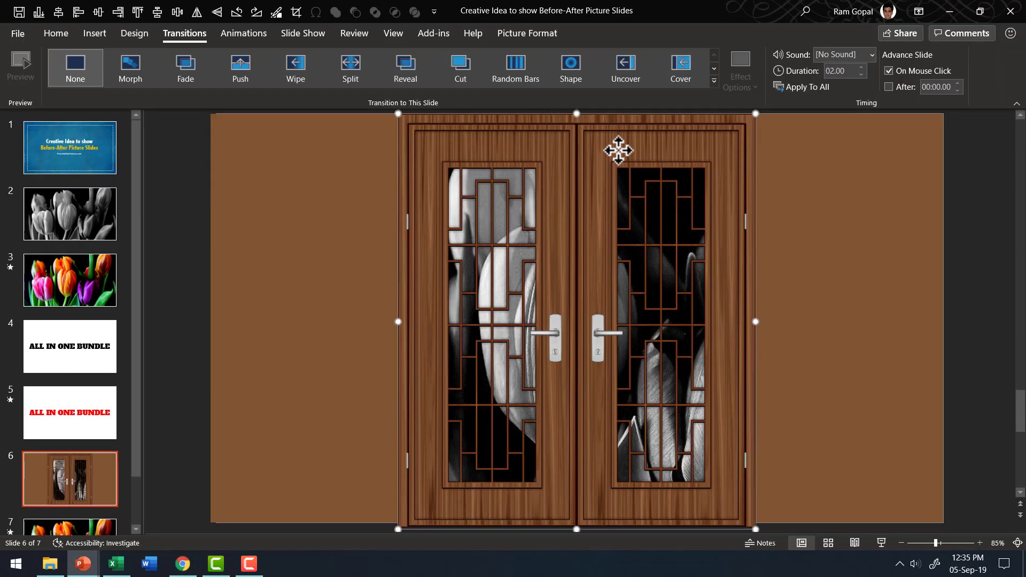
left_click(844, 201)
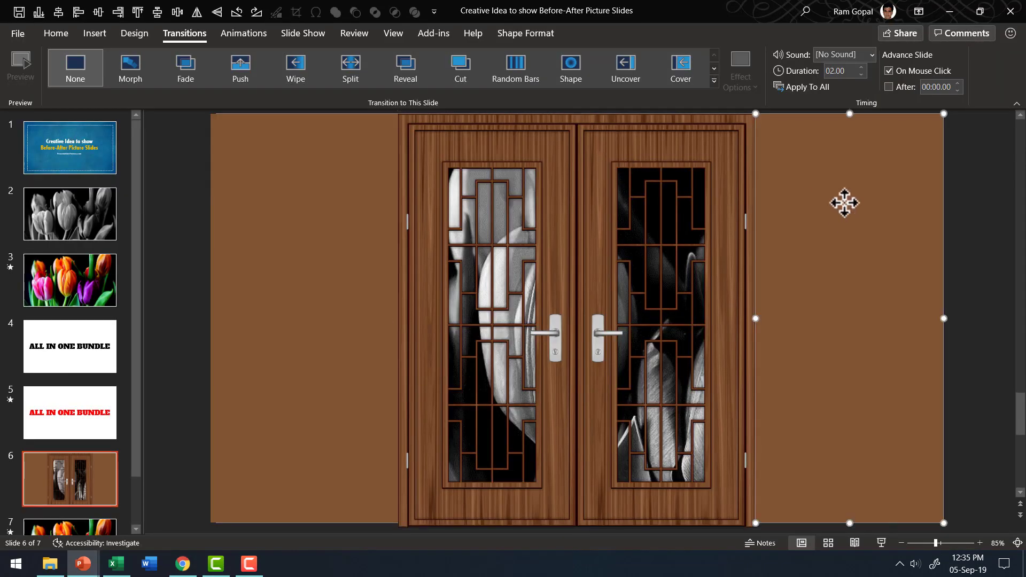
left_click(288, 236)
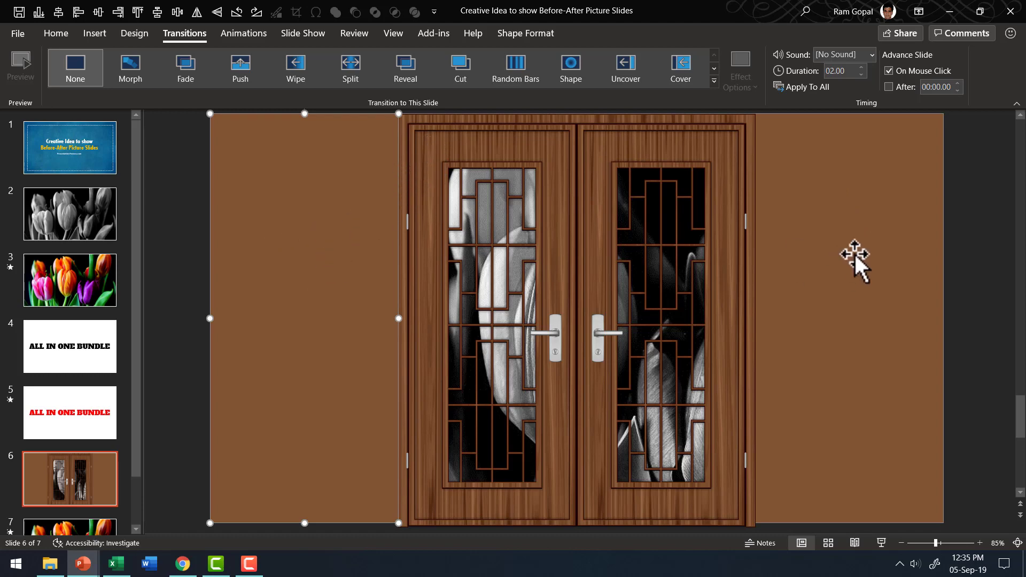
left_click(979, 292)
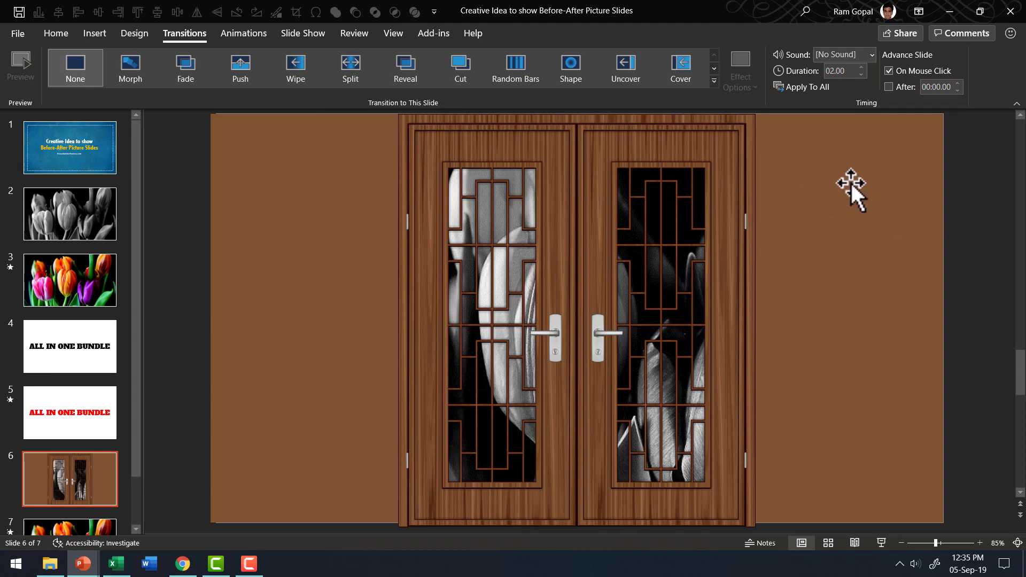
Move the door and both panels down to reveal the grayscale tulips, then go to the final colour tulip slide
left_click(572, 229)
key("ctrl+a")
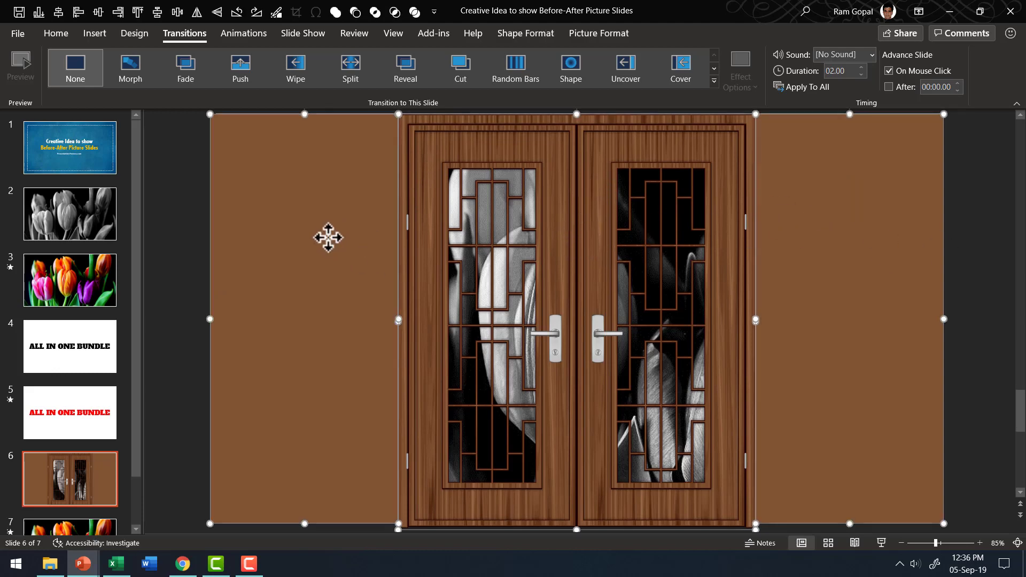
key("Down")
key("Down")
key("Down")
key("Down")
key("Down")
key("Down")
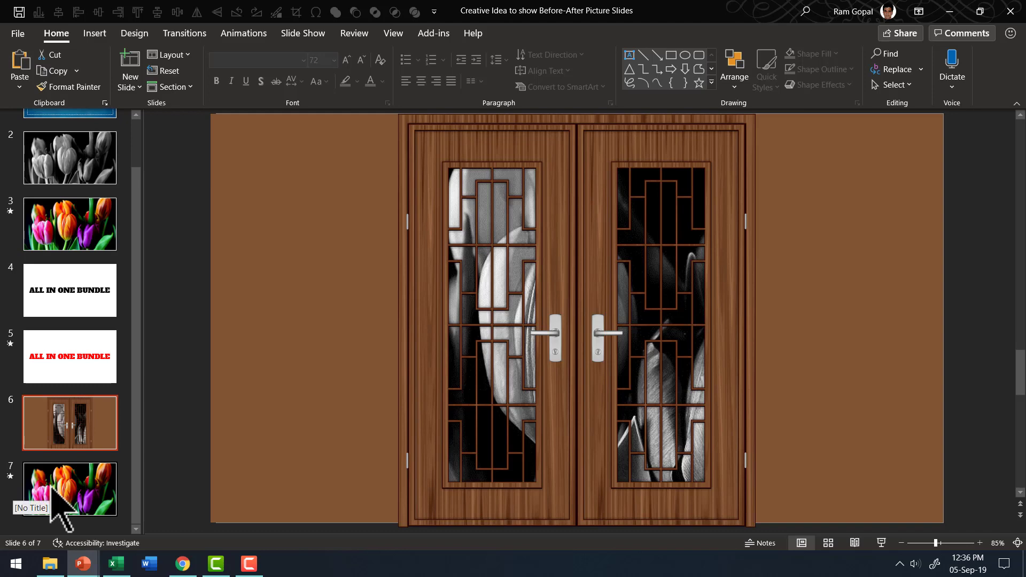
left_click(34, 497)
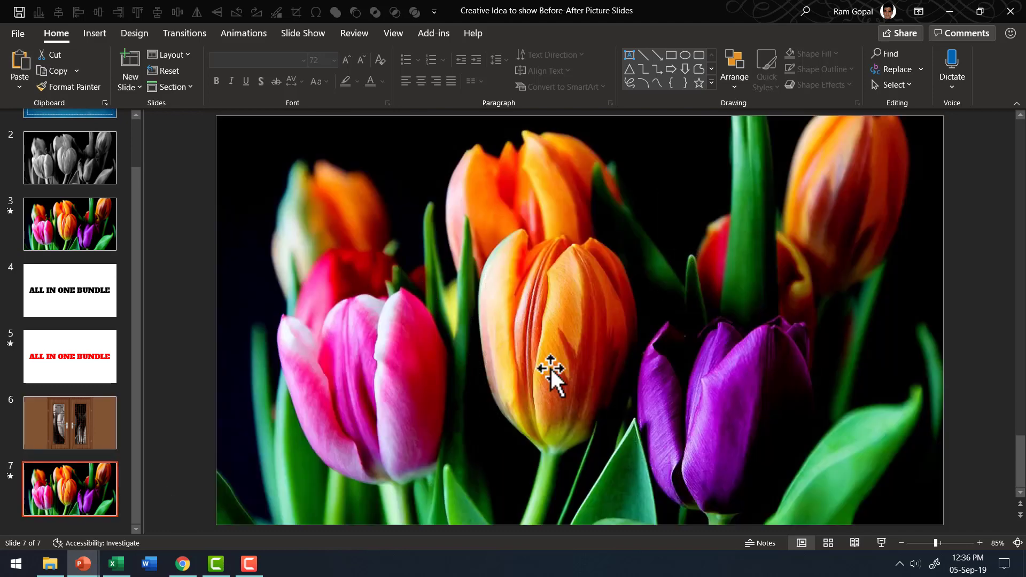
Check the final slide's Doors transition and start the slide show from the wooden door slide
left_click(183, 35)
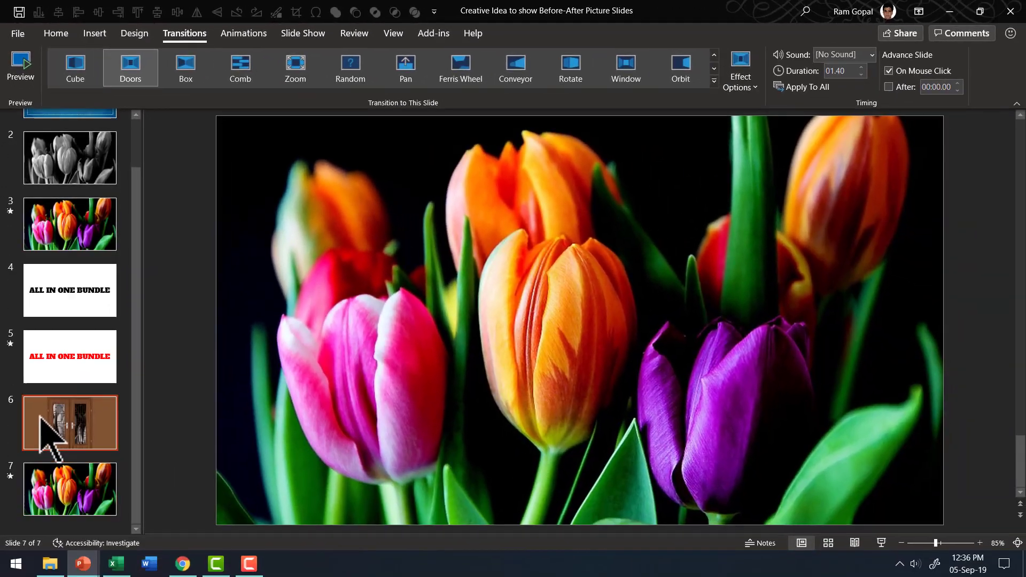
left_click(45, 425)
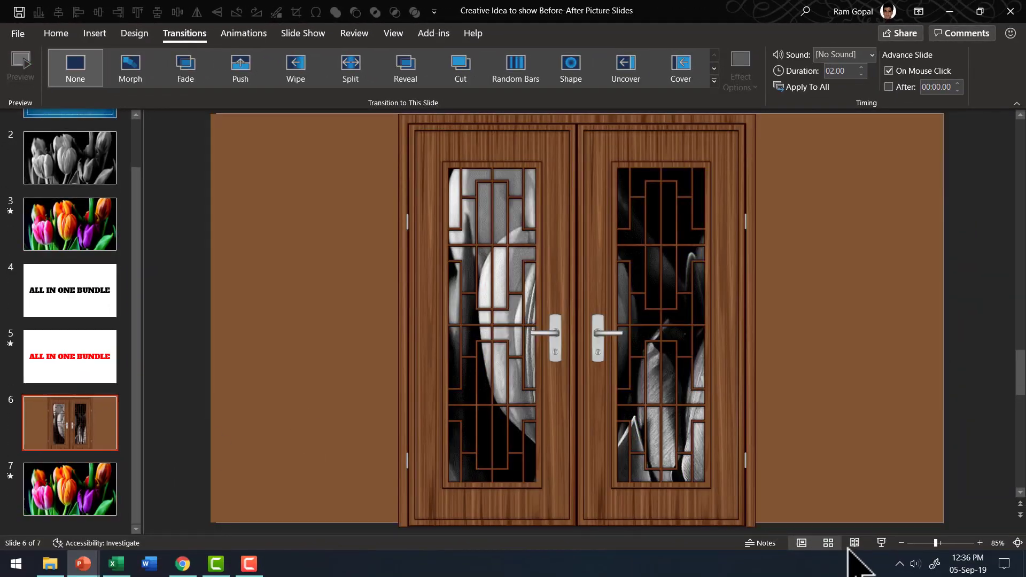
left_click(881, 543)
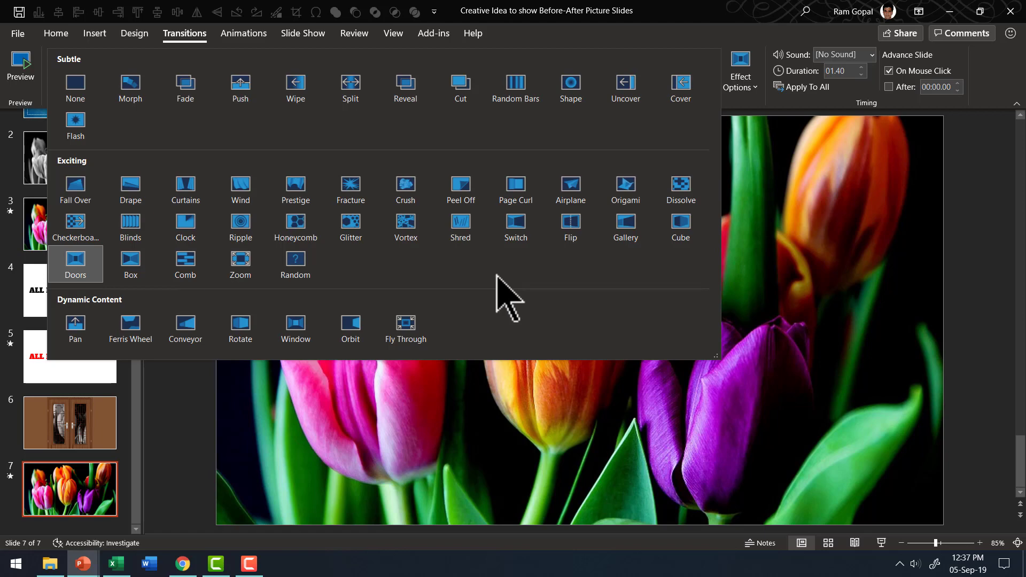
Keep Doors on the final colour tulip slide and close the transitions gallery
left_click(975, 437)
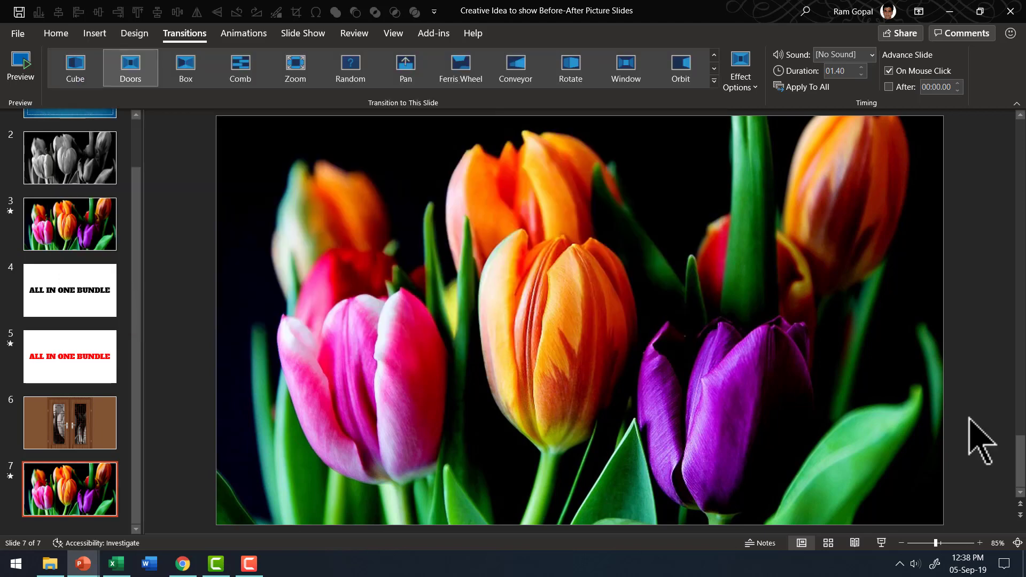